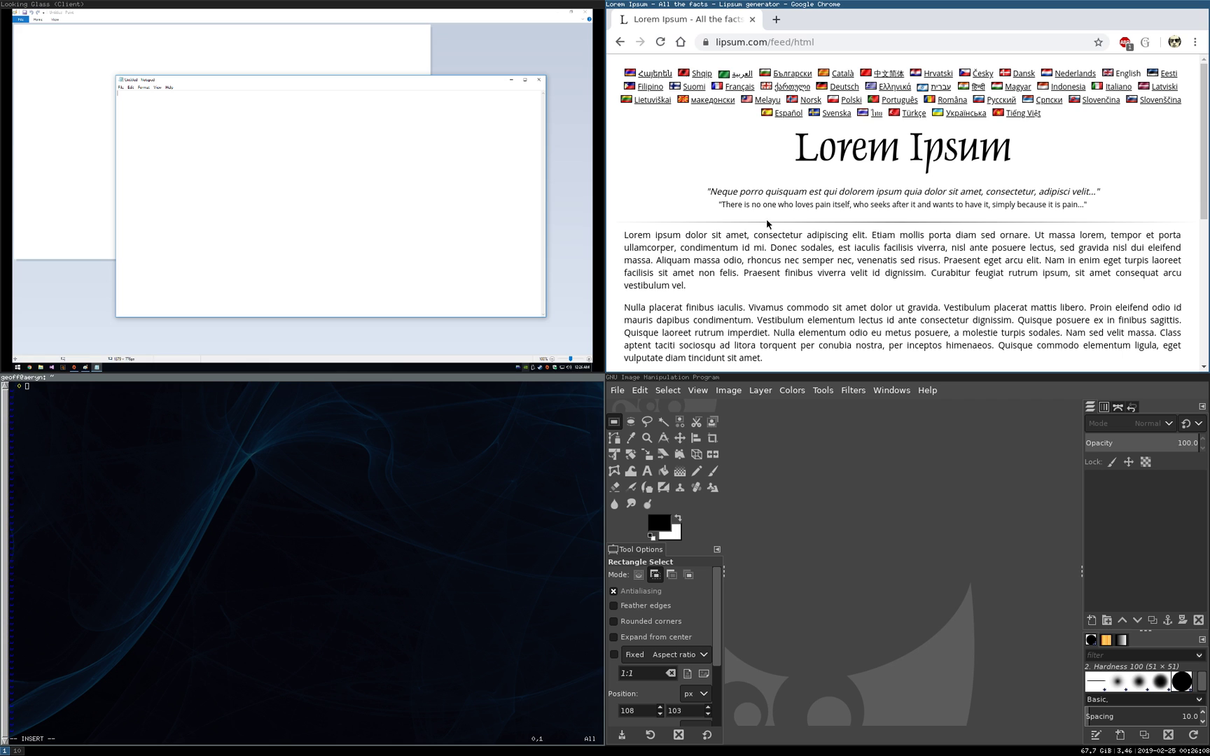
pyautogui.scroll(-1, 747, 252)
pyautogui.scroll(1, 747, 252)
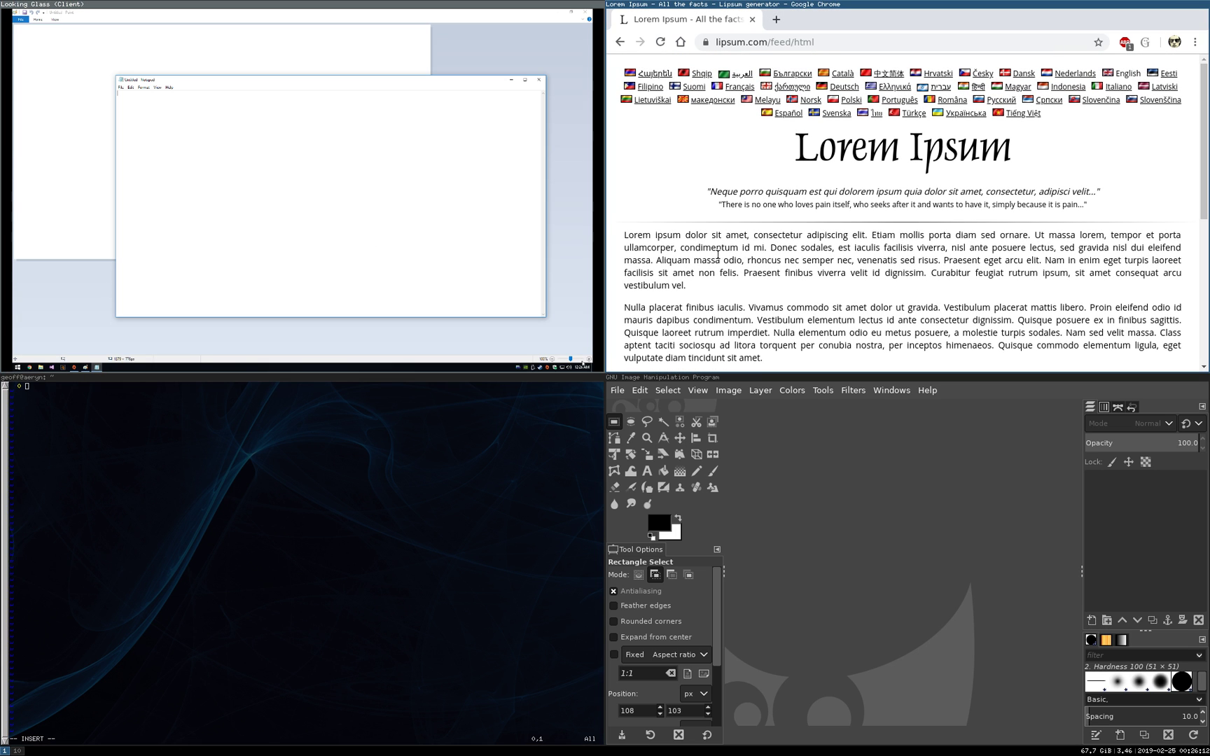
pyautogui.scroll(-4, 963, 214)
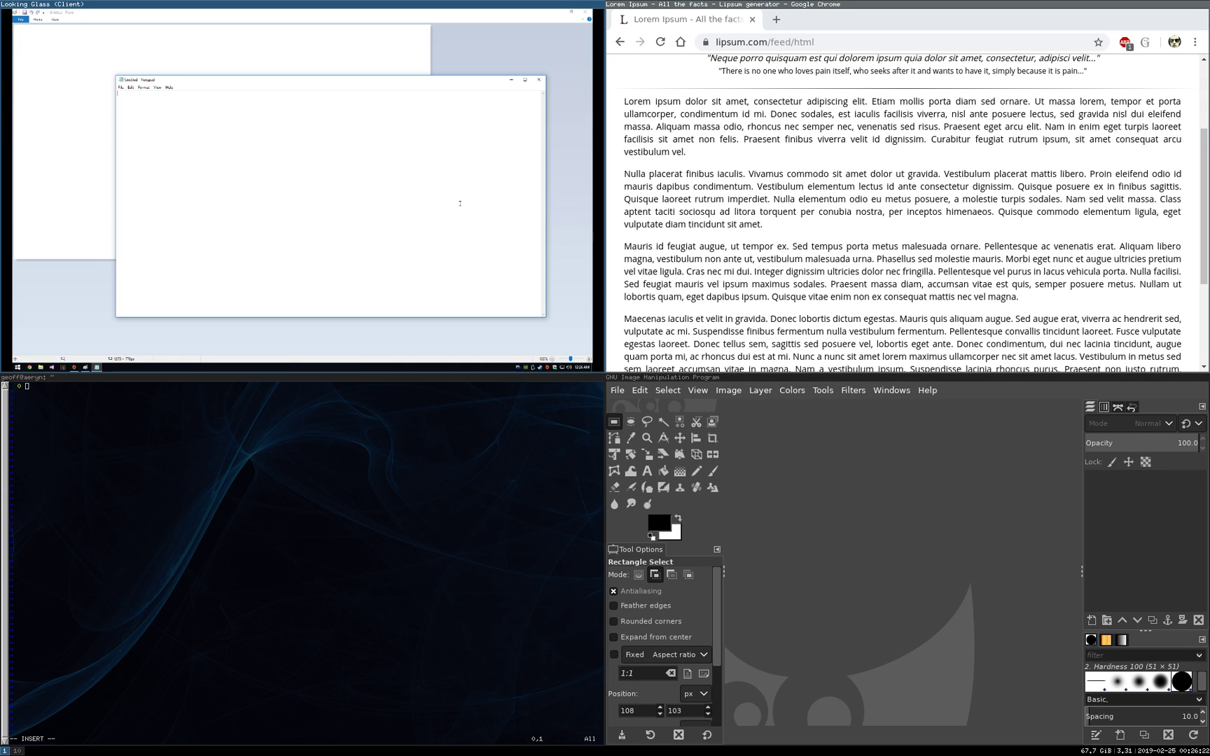
# Switch to Notepad in the Looking Glass window, enter "klasjdfkljasdfljkasjdf" in the blank document and select all of it
pyautogui.write('klasjdfkljasdfljkasjdf')
pyautogui.hotkey('ctrl', 'a')
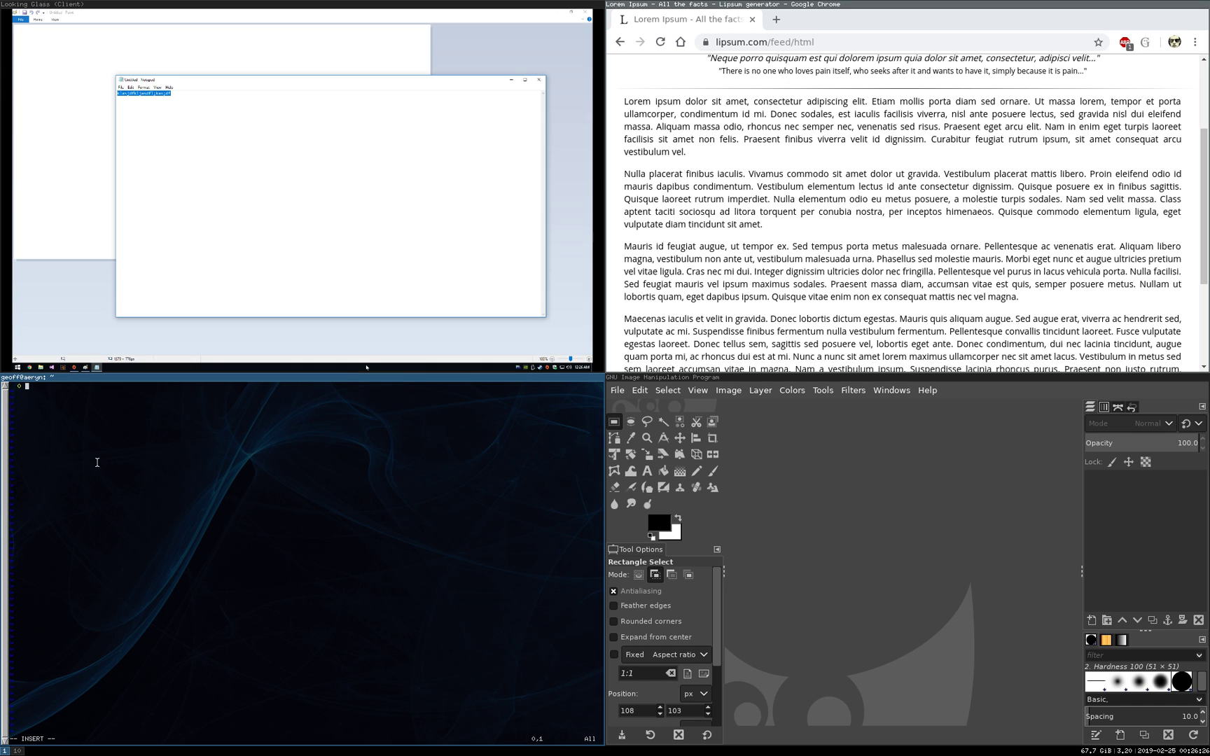
# Switch to the terminal editor, enter a line of random letters in the empty buffer and delete that line
pyautogui.write('klasjdfkljasdfljkasjdf')
pyautogui.press('Escape')
pyautogui.press('d')
pyautogui.press('d')
# Copy all the Lorem Ipsum paragraphs from the Chrome page and replace the Notepad document's text with them
pyautogui.moveTo(627, 103); pyautogui.dragTo(894, 295)
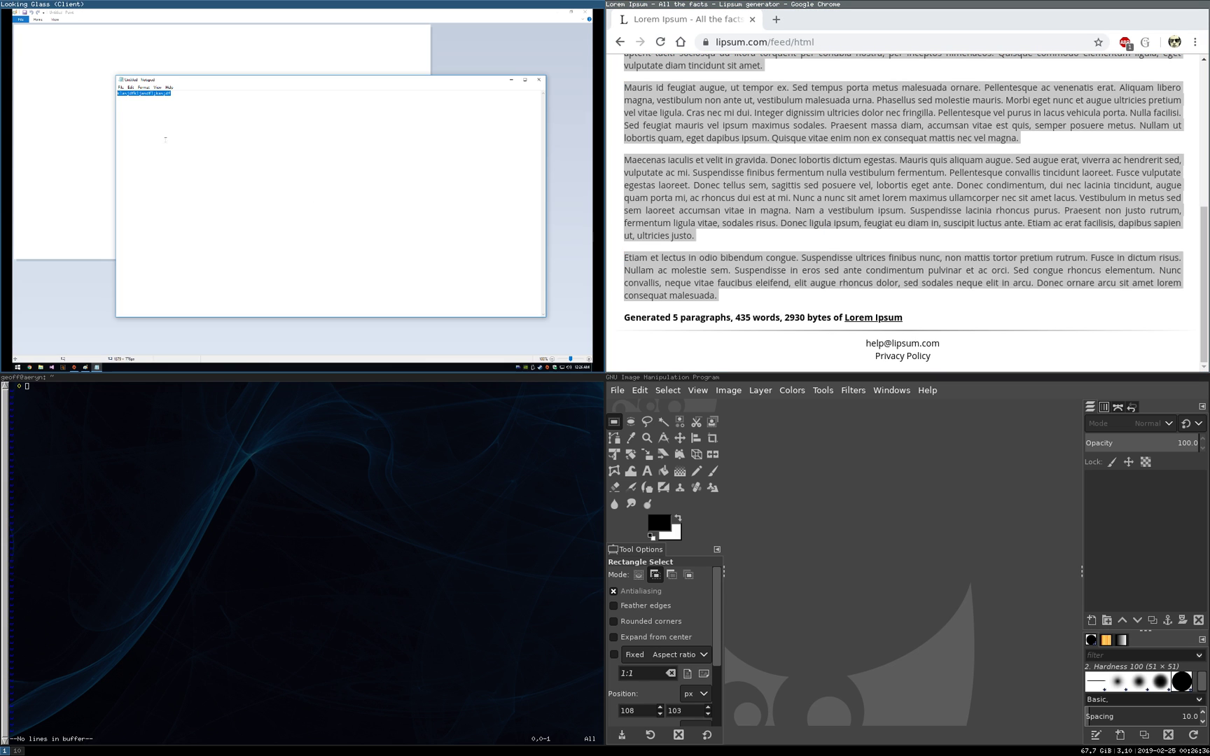
pyautogui.click(217, 167)
pyautogui.hotkey('ctrl', 'a')
pyautogui.hotkey('ctrl', 'v')
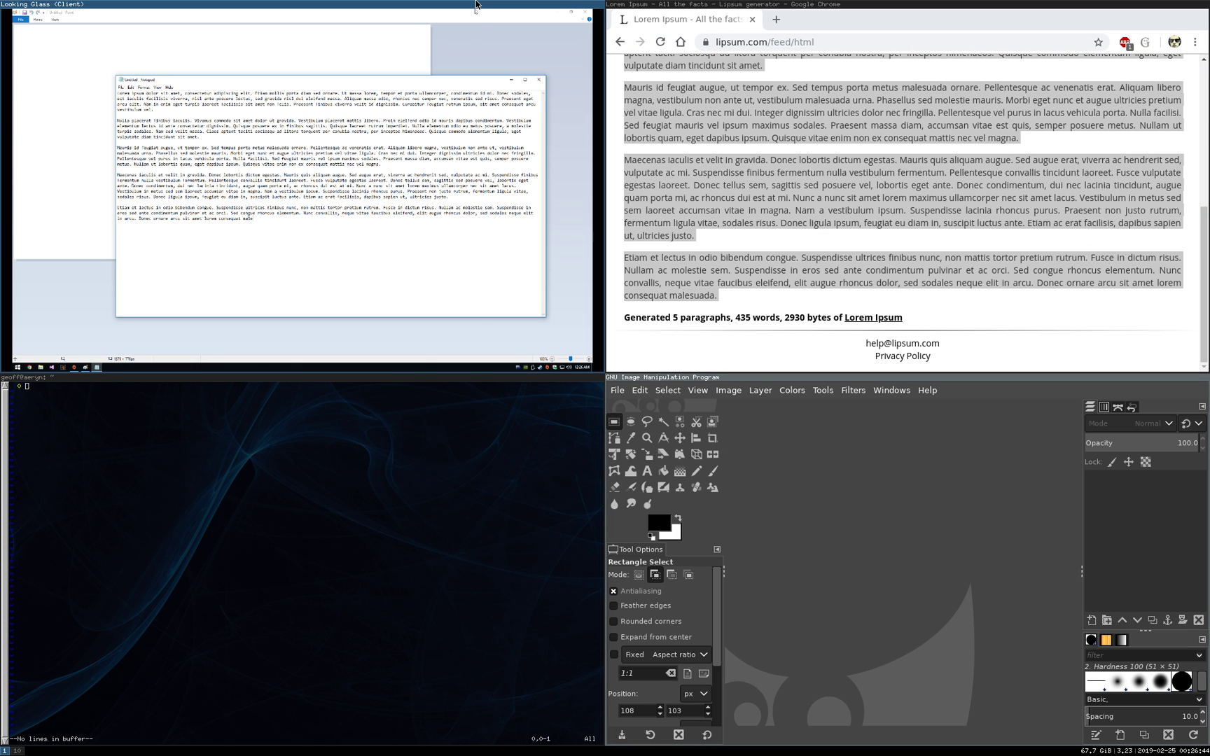
# Scribble a looping black line across the Paint canvas and paste a copy of it into GIMP as a new image
pyautogui.hotkey('alt', 'F4')
pyautogui.moveTo(95, 40)
pyautogui.mouseDown()
pyautogui.moveTo(147, 194)
pyautogui.moveTo(270, 184)
pyautogui.moveTo(210, 70)
pyautogui.moveTo(266, 210)
pyautogui.moveTo(187, 183)
pyautogui.mouseUp()
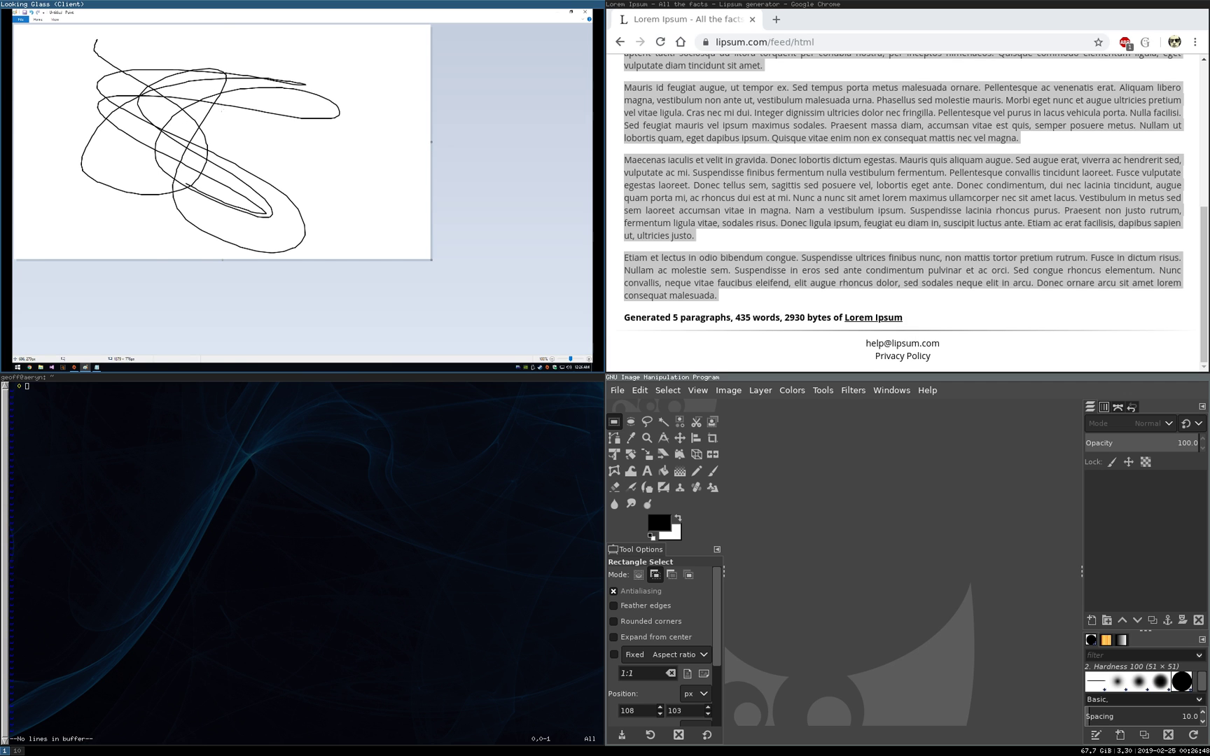
pyautogui.hotkey('ctrl', 'shift', 'v')
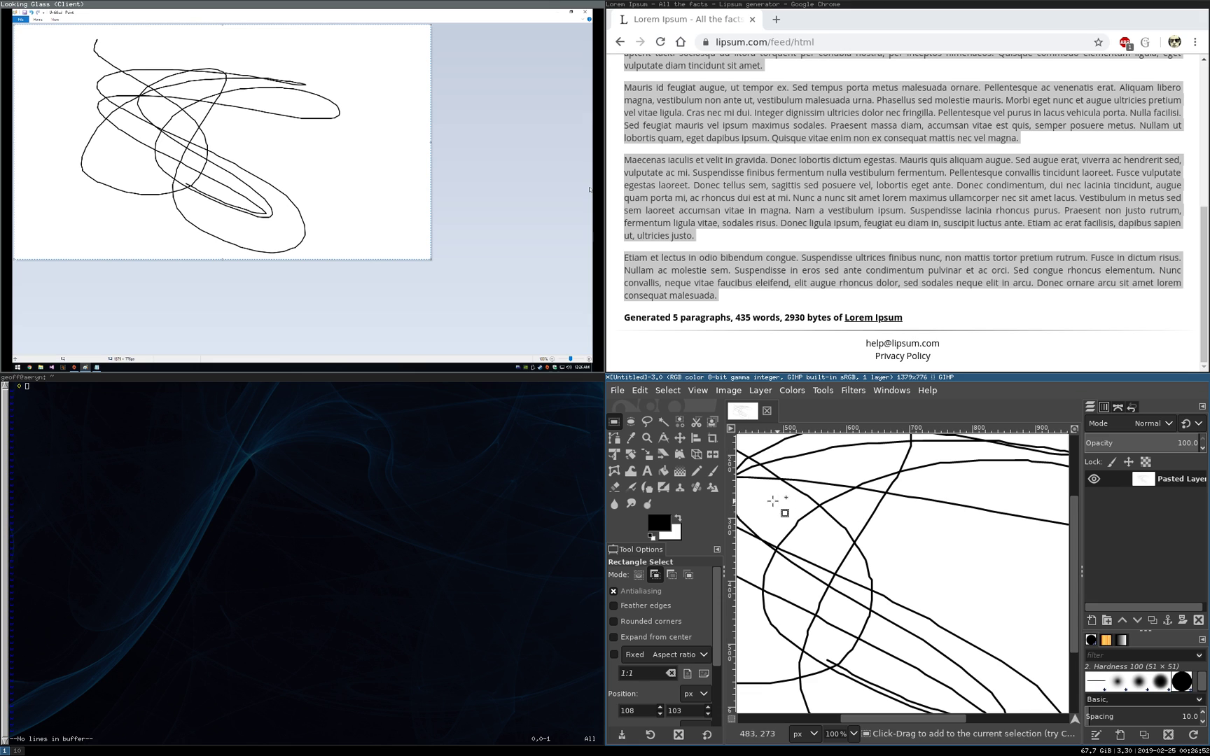
# Select the whole GIMP image and scribble thick black loops over the pasted drawing with the Pencil tool
pyautogui.click(919, 504)
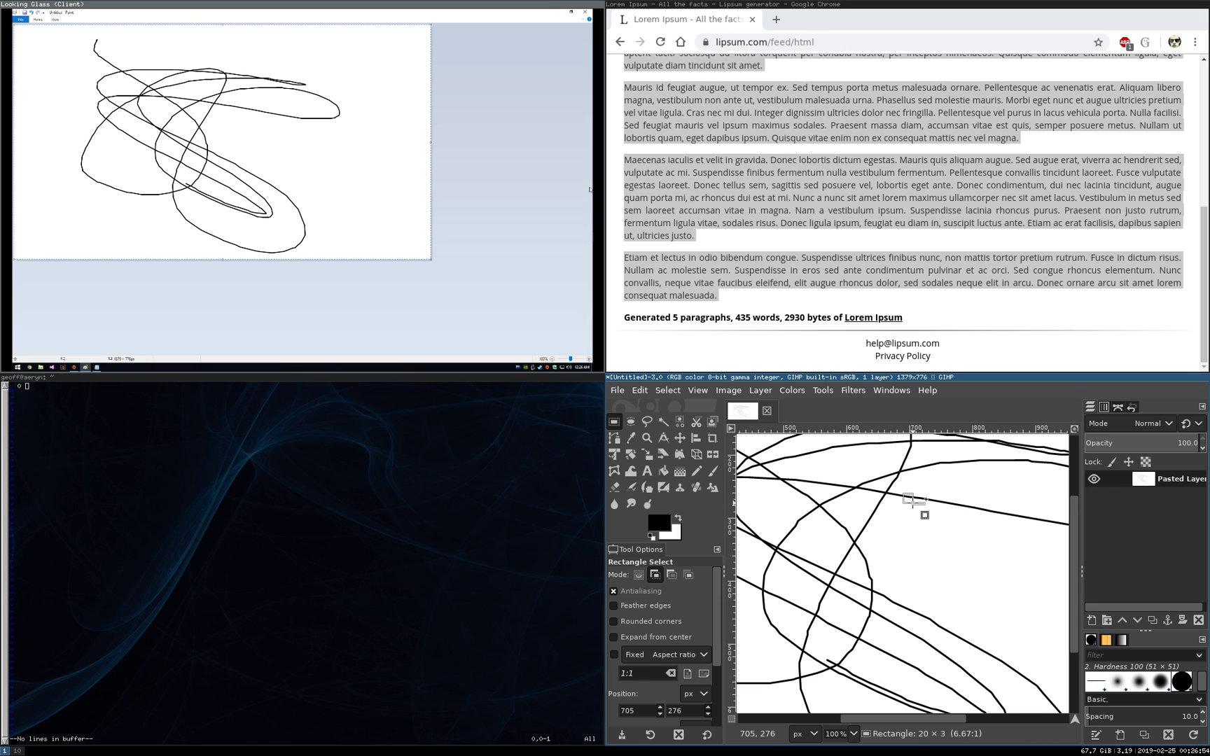
pyautogui.click(698, 474)
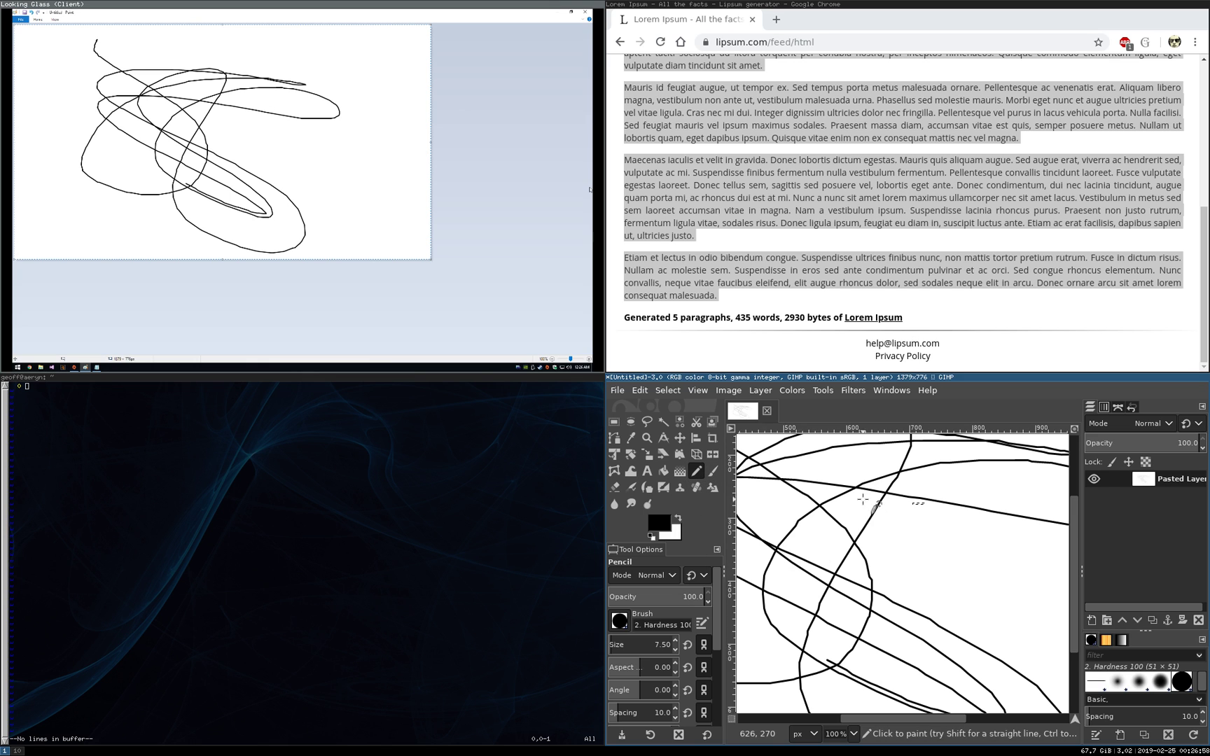
pyautogui.click(668, 391)
pyautogui.click(673, 407)
pyautogui.moveTo(884, 483)
pyautogui.mouseDown()
pyautogui.moveTo(892, 573)
pyautogui.moveTo(931, 596)
pyautogui.moveTo(921, 488)
pyautogui.mouseUp()
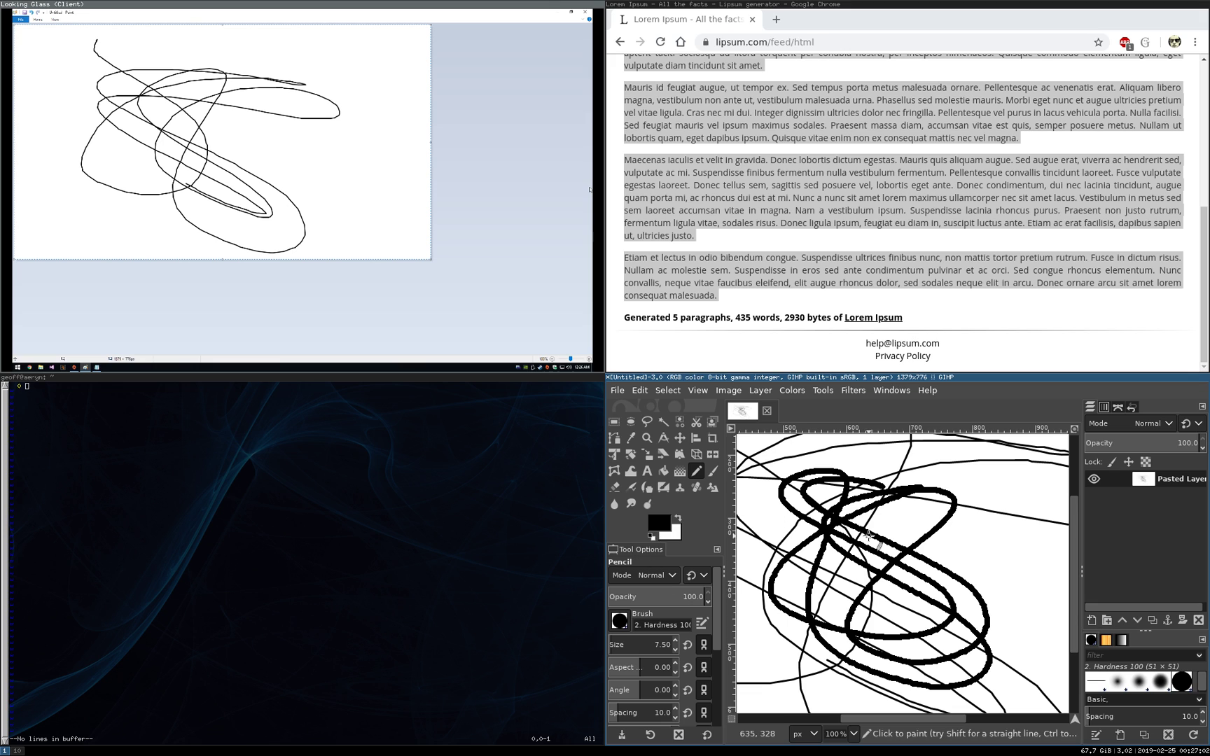
# Set the foreground color to green 00ff30 and scribble green loops over the black ones with the Pencil
pyautogui.click(656, 526)
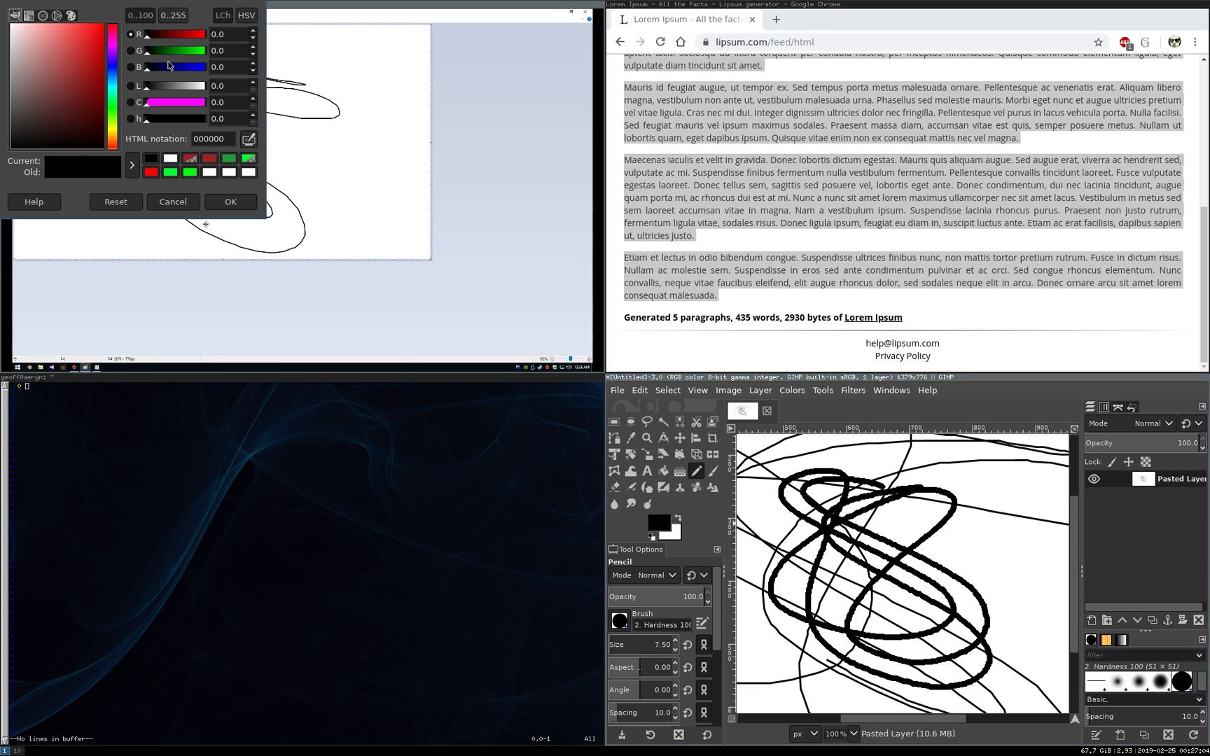
pyautogui.click(176, 170)
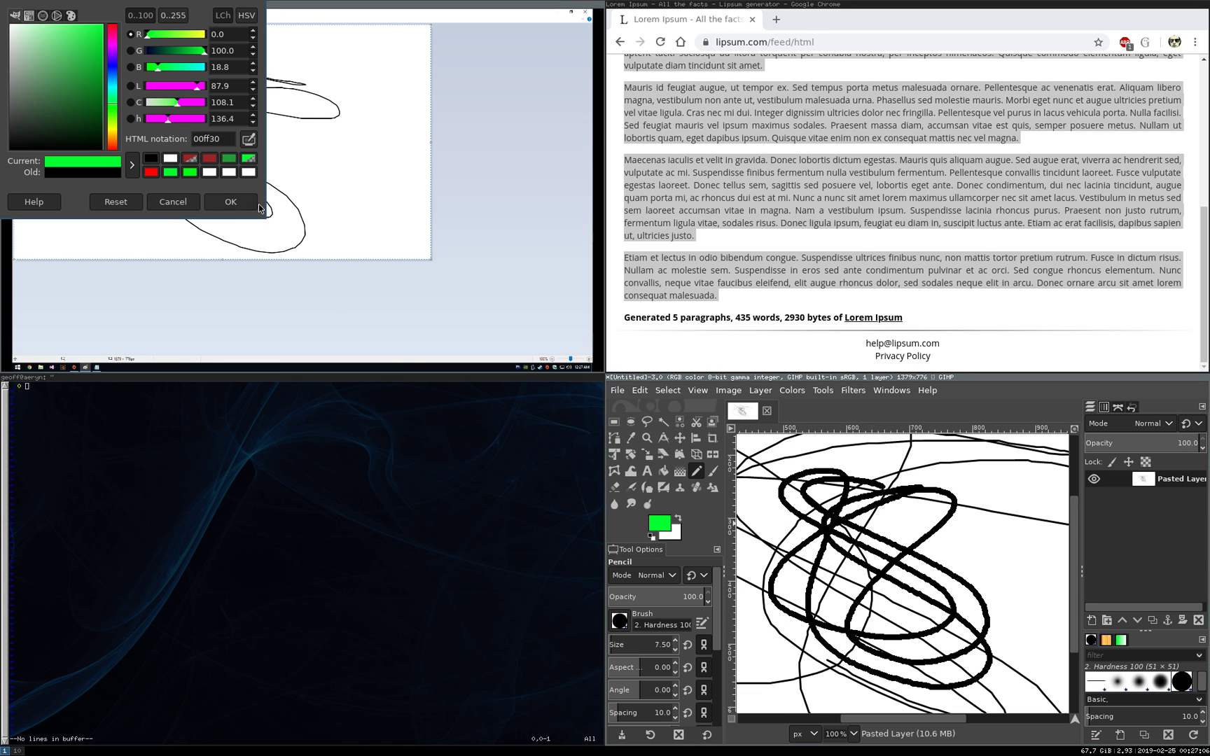
pyautogui.click(252, 206)
pyautogui.moveTo(946, 541)
pyautogui.mouseDown()
pyautogui.moveTo(816, 466)
pyautogui.moveTo(884, 527)
pyautogui.mouseUp()
# Copy the edited image from GIMP and paste it onto the Paint canvas in the Looking Glass window
pyautogui.hotkey('ctrl', 'c')
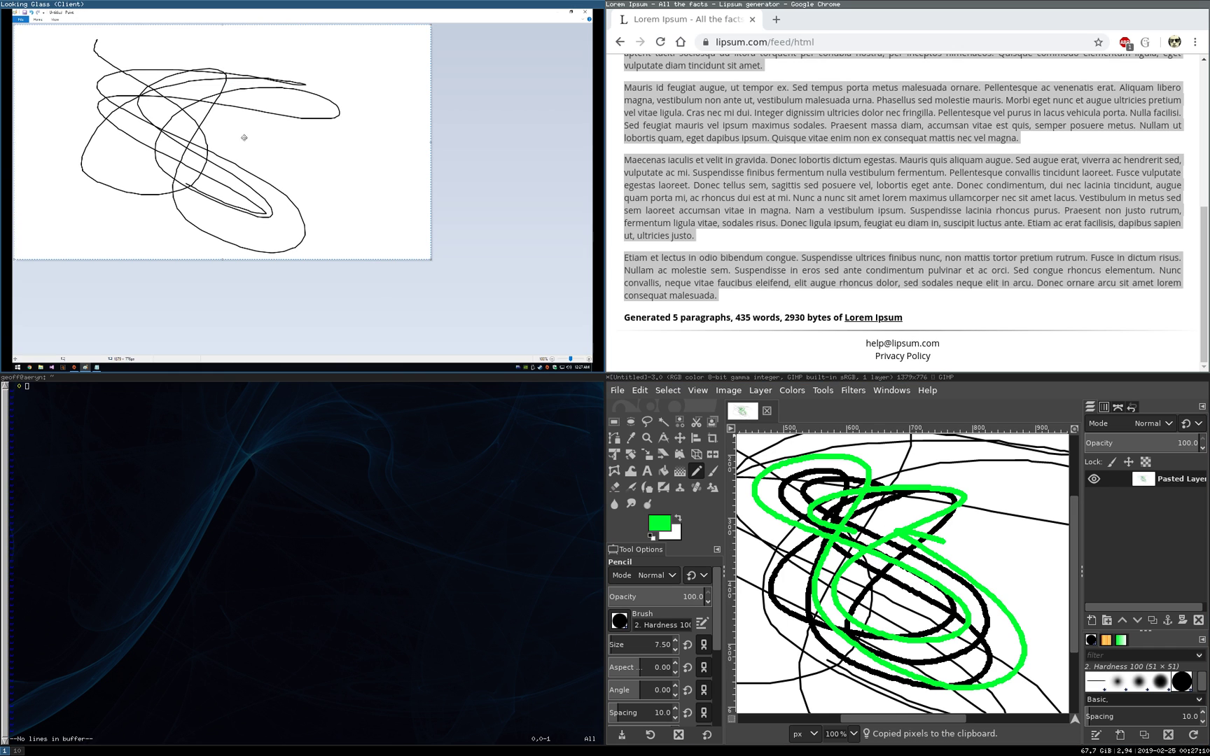
pyautogui.hotkey('ctrl', 'v')
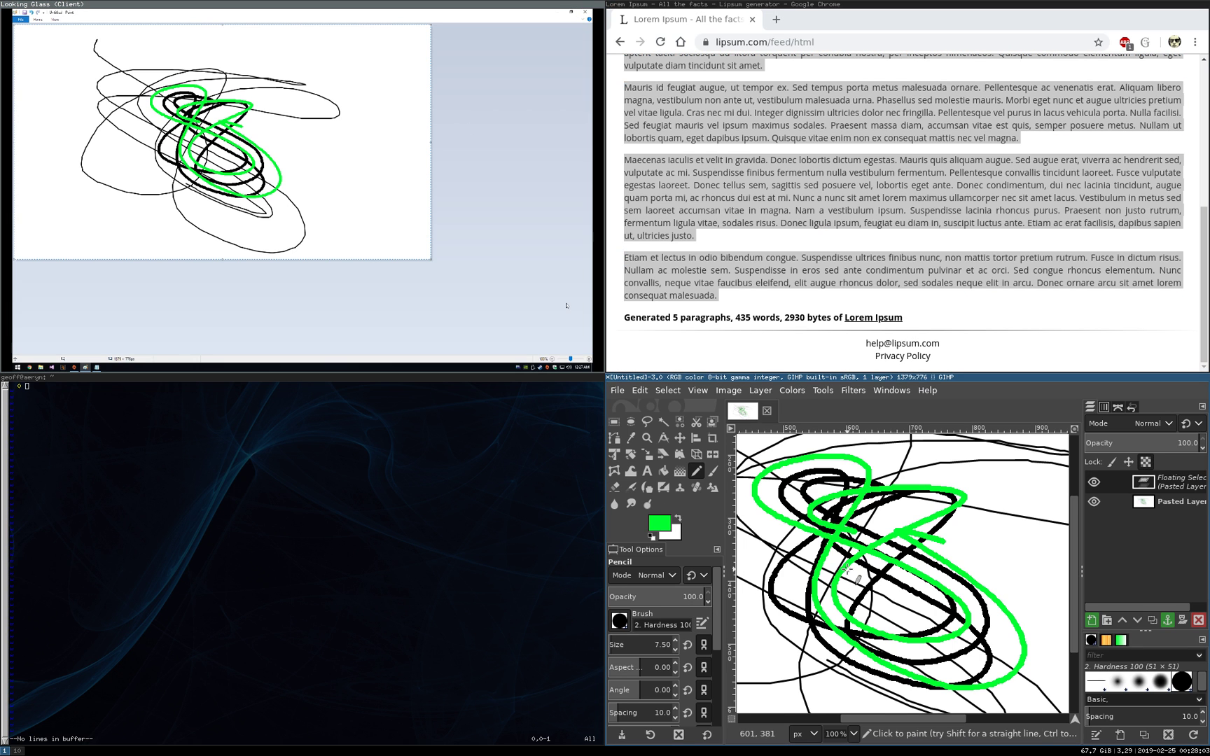
# Paste the Paint window screenshot into the GIMP image and move the floating selection so its corner sits near the image's upper-left corner
pyautogui.hotkey('ctrl', 'v')
pyautogui.moveTo(920, 719); pyautogui.dragTo(818, 718)
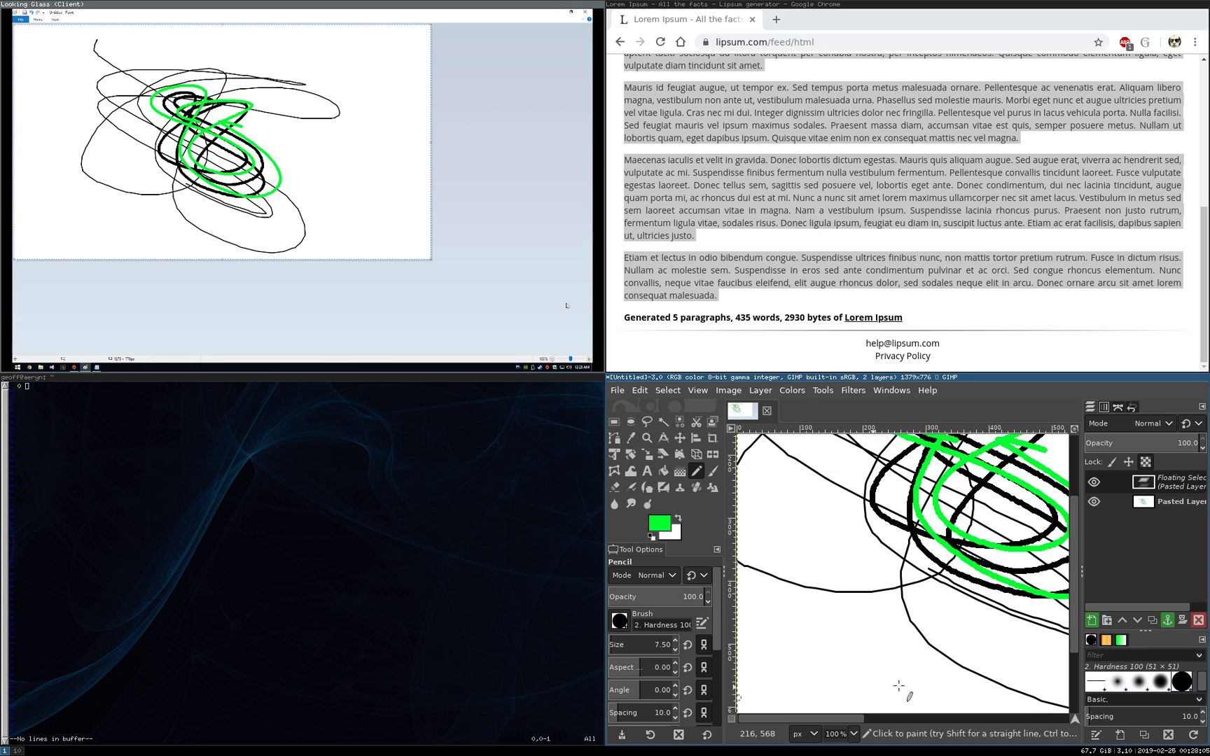
pyautogui.moveTo(1076, 634); pyautogui.dragTo(1055, 465)
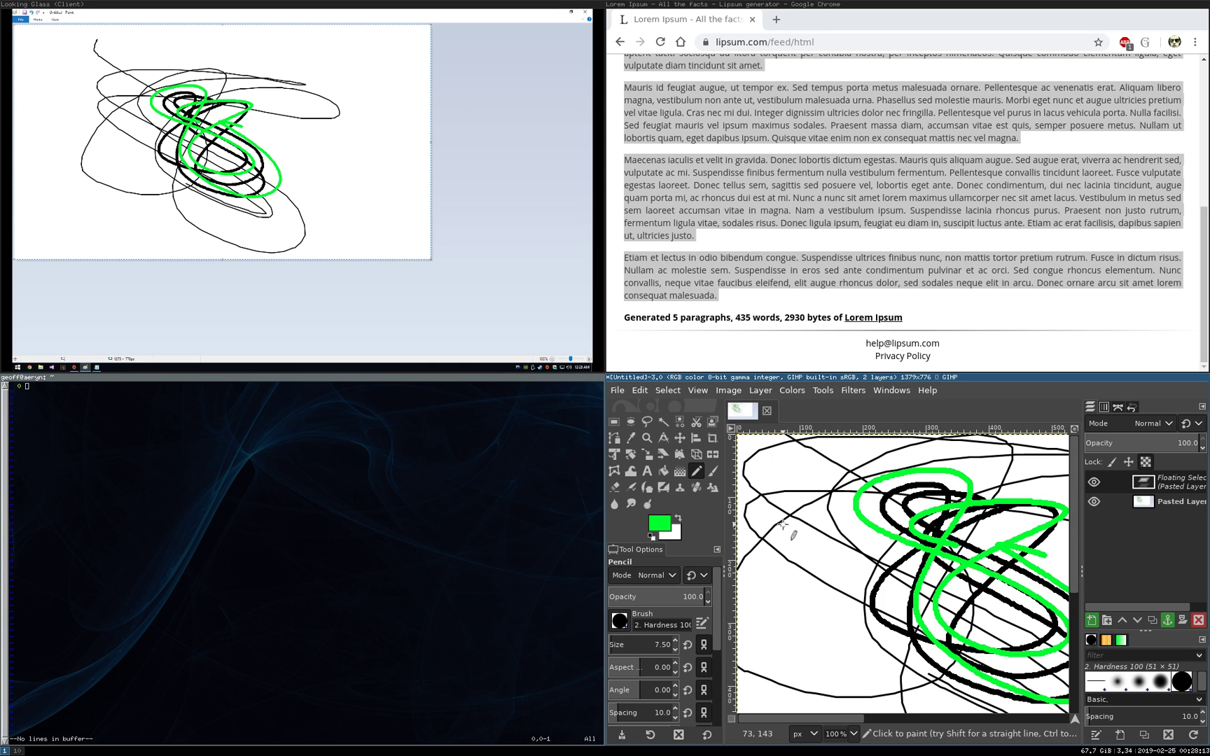
pyautogui.scroll(-2, 1075, 448)
pyautogui.scroll(2, 1075, 448)
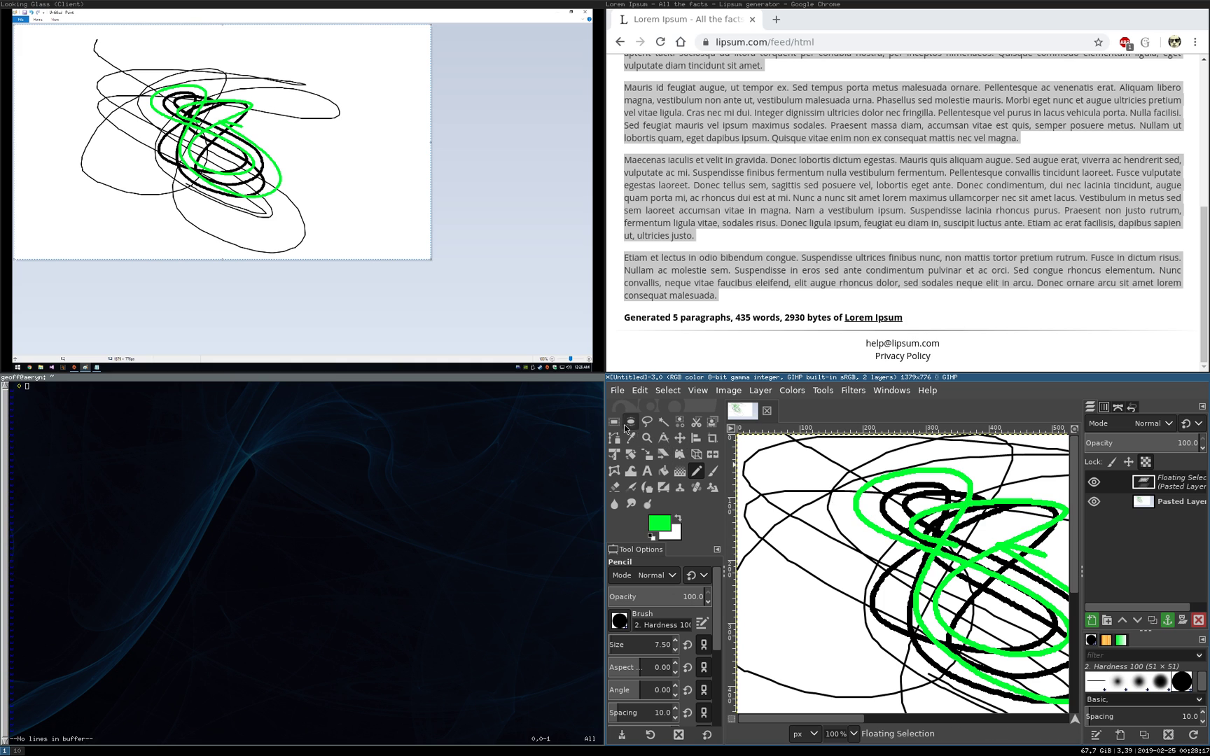
pyautogui.click(680, 438)
pyautogui.moveTo(816, 551)
pyautogui.mouseDown()
pyautogui.moveTo(832, 559)
pyautogui.moveTo(697, 437)
pyautogui.moveTo(832, 624)
pyautogui.moveTo(848, 542)
pyautogui.mouseUp()
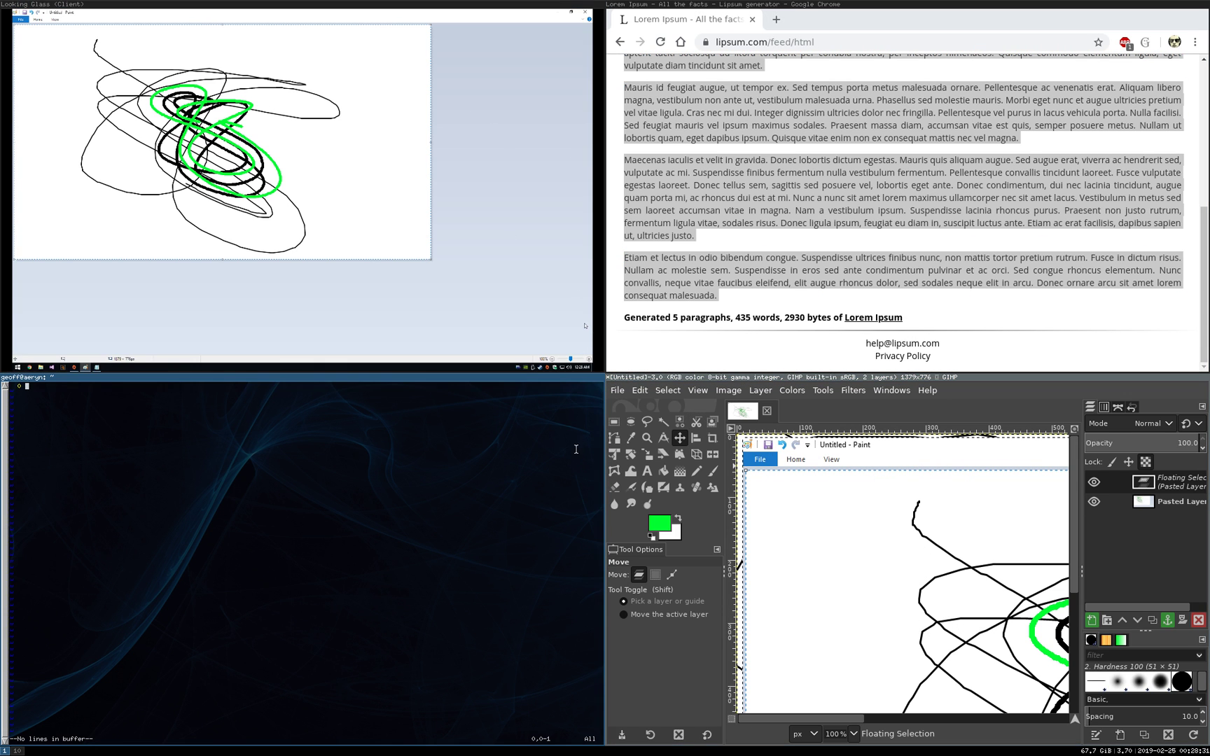
# Clear the text selection on the Lorem Ipsum page in Chrome
pyautogui.click(799, 176)
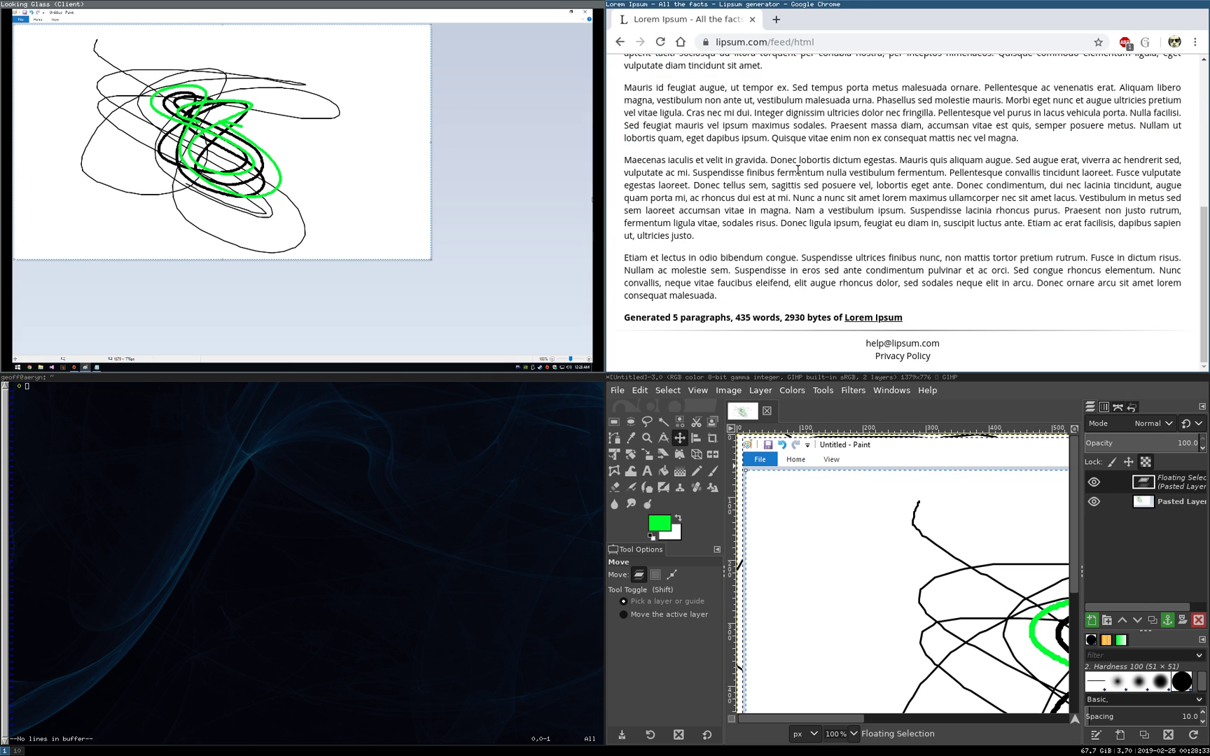